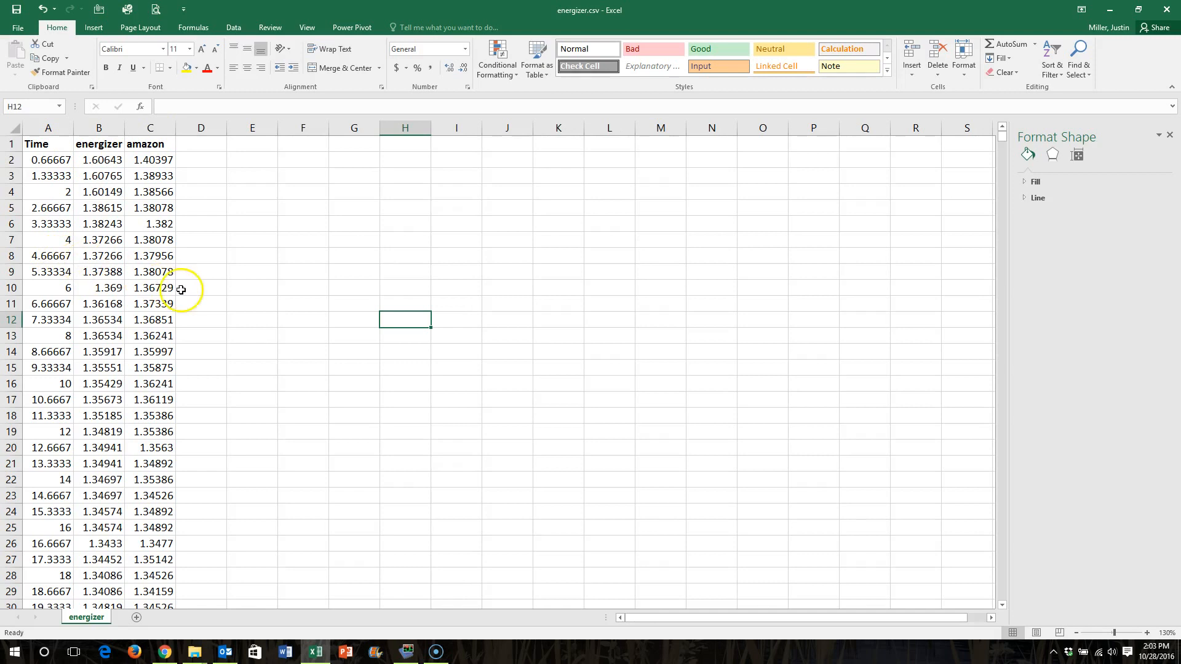
# Insert a basic 2-D line chart of the energizer and amazon columns and enlarge it slightly
pyautogui.moveTo(1003, 141); pyautogui.dragTo(986, 596)
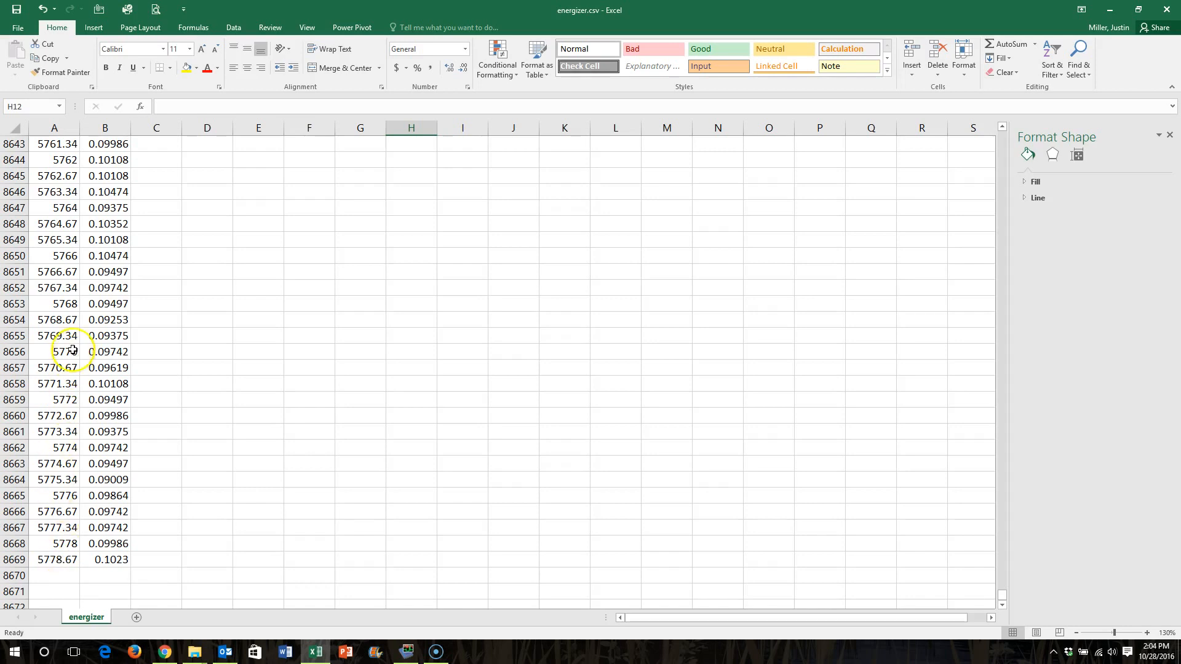
pyautogui.moveTo(1002, 596); pyautogui.dragTo(1002, 126)
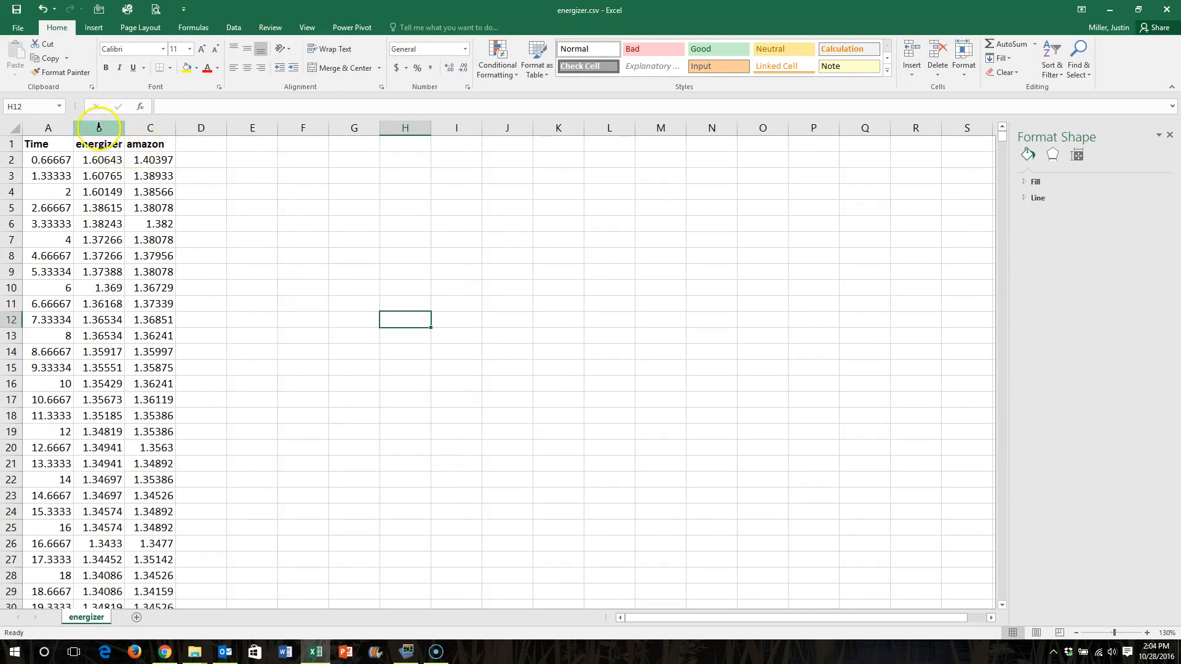
pyautogui.moveTo(95, 126); pyautogui.dragTo(150, 126)
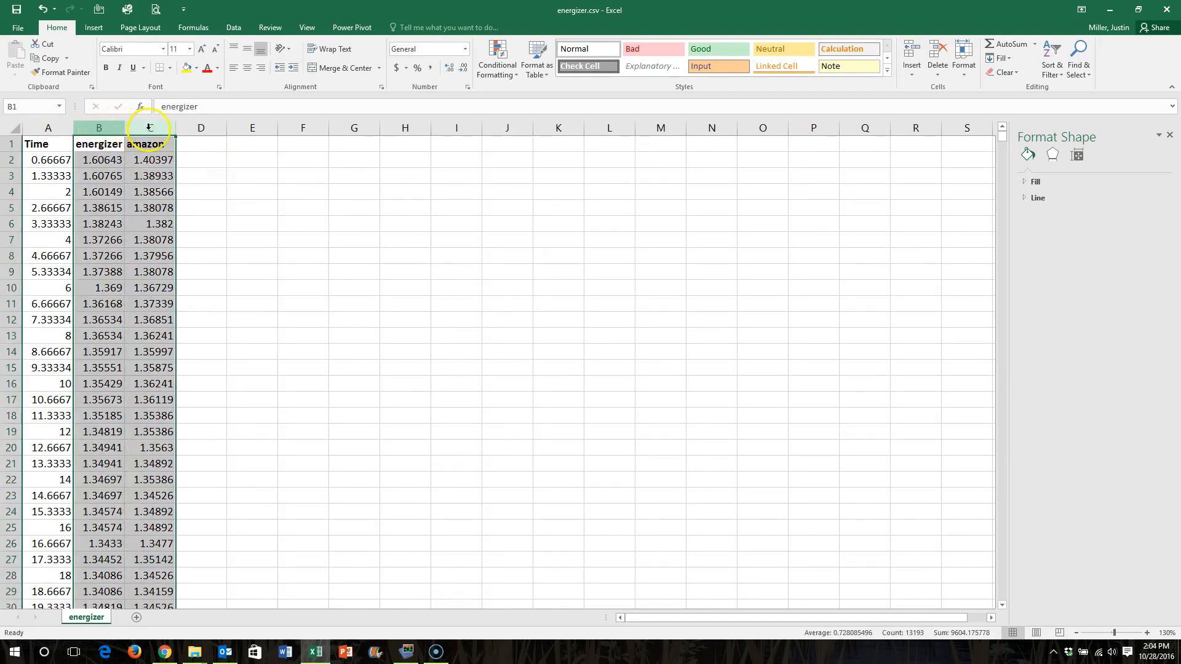
pyautogui.click(92, 28)
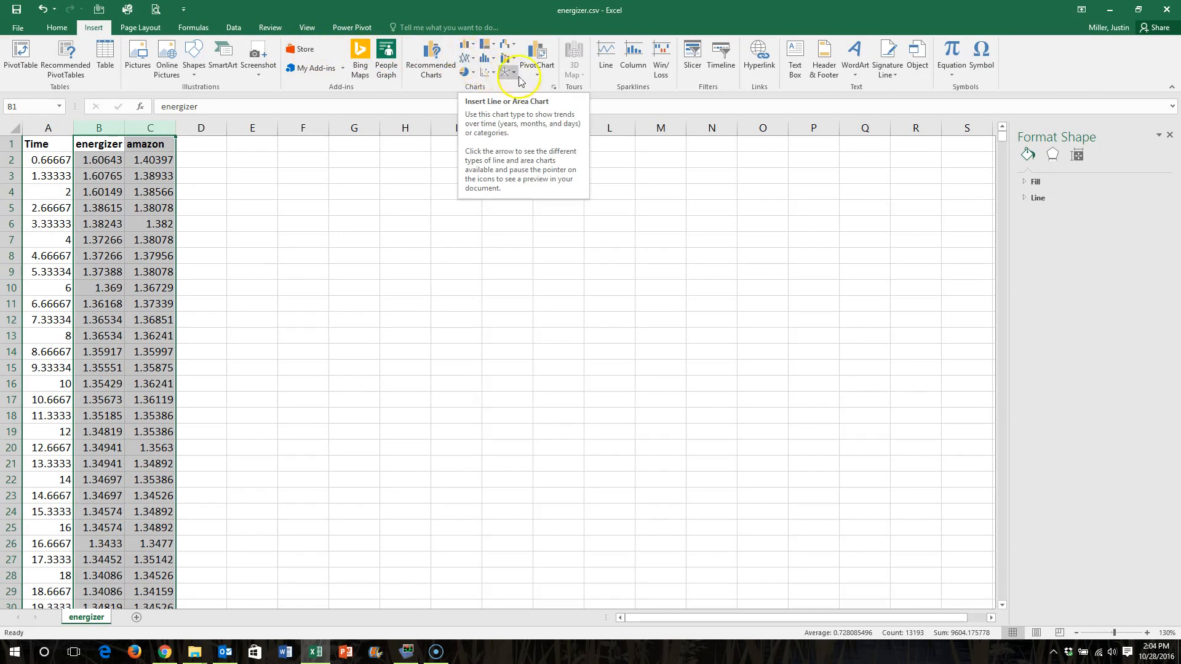
pyautogui.click(469, 60)
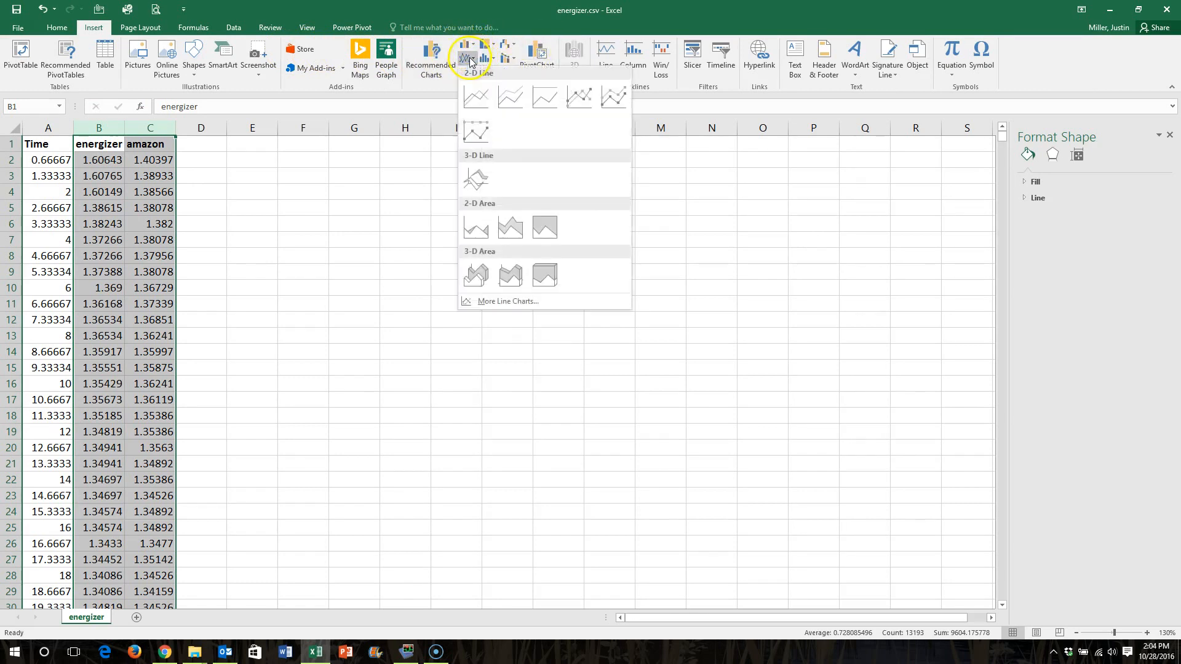
pyautogui.click(473, 99)
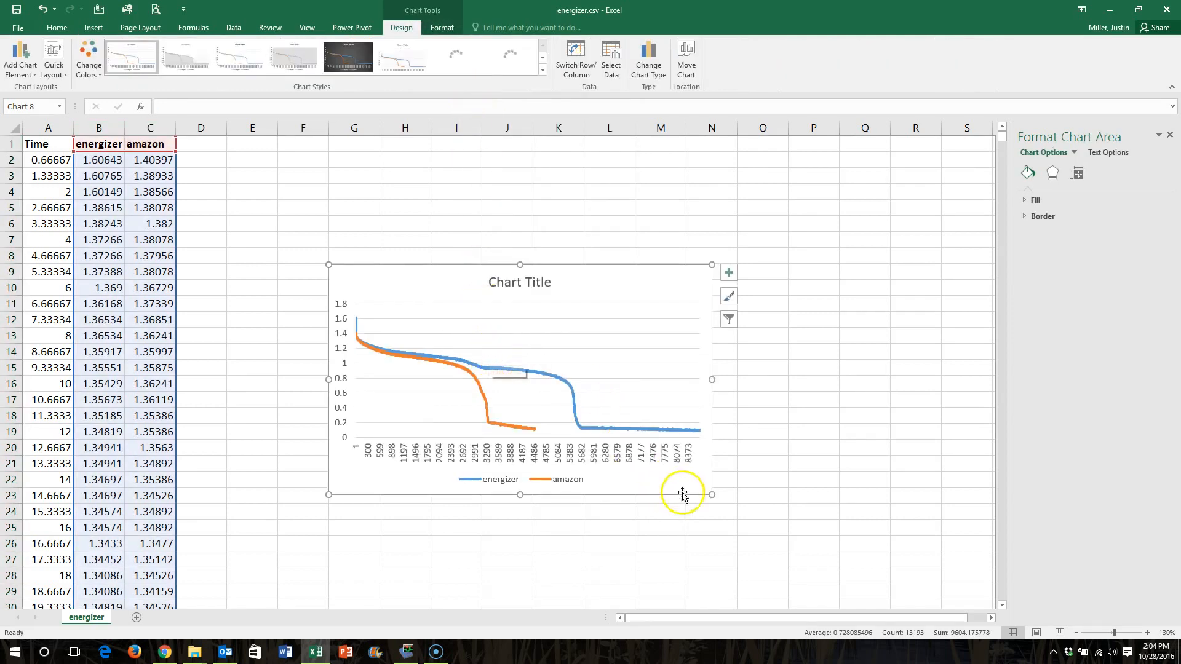
pyautogui.moveTo(711, 496); pyautogui.dragTo(756, 521)
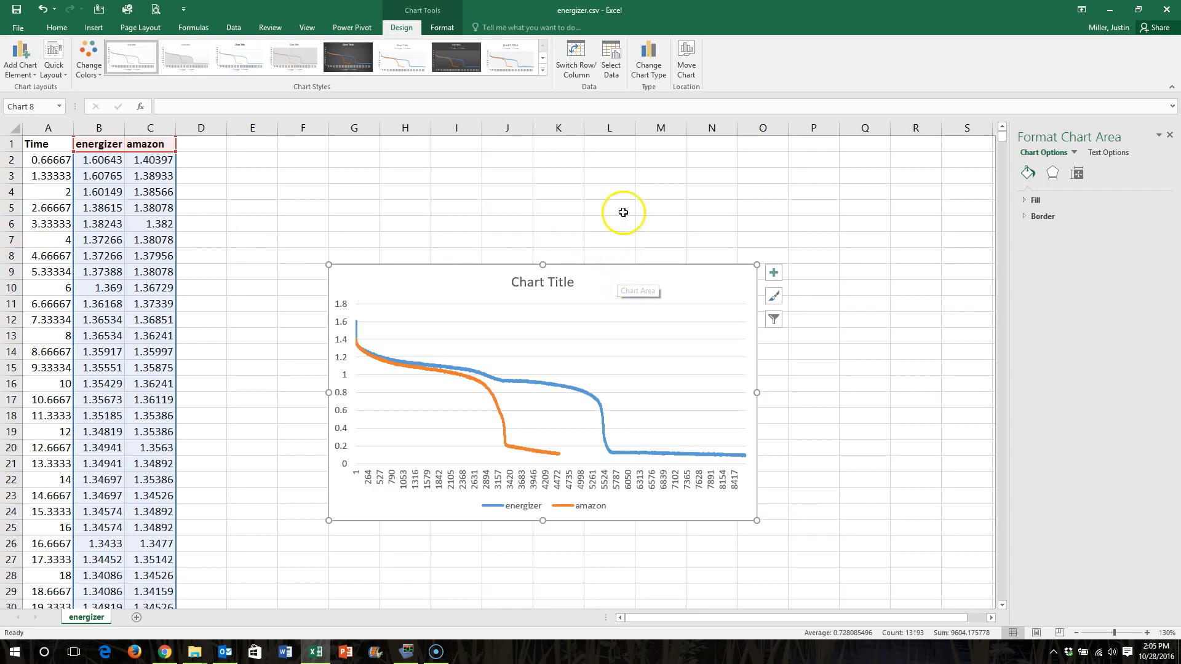
# Set the line chart's horizontal axis labels to the whole Time column A
pyautogui.click(612, 72)
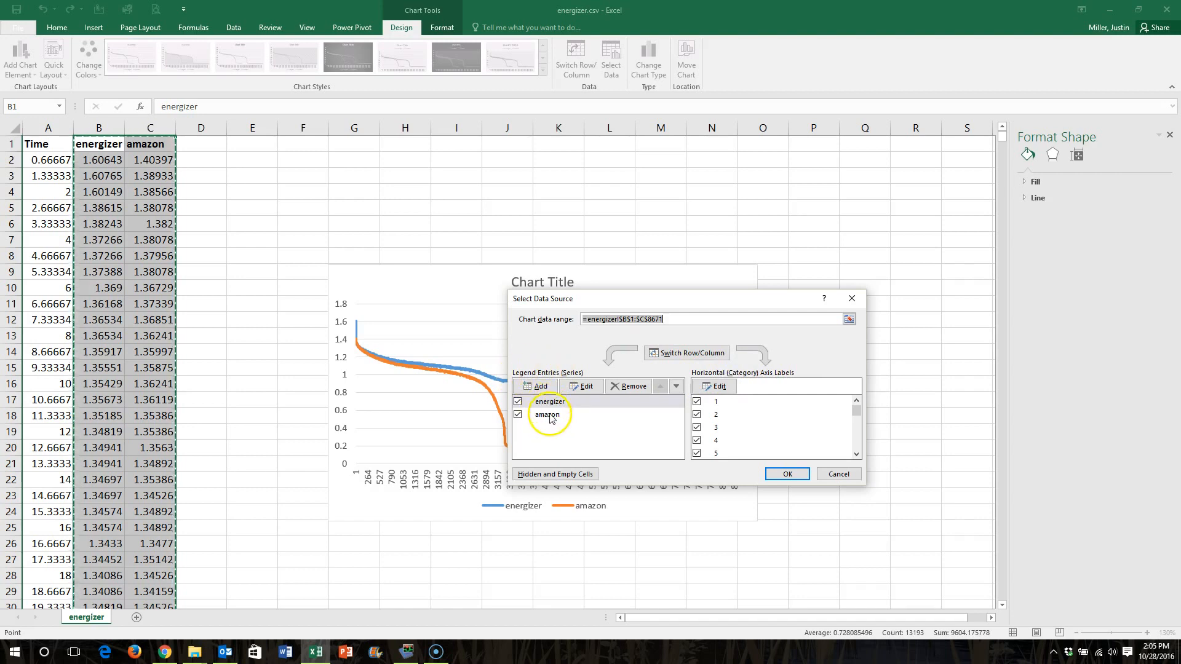
pyautogui.click(717, 387)
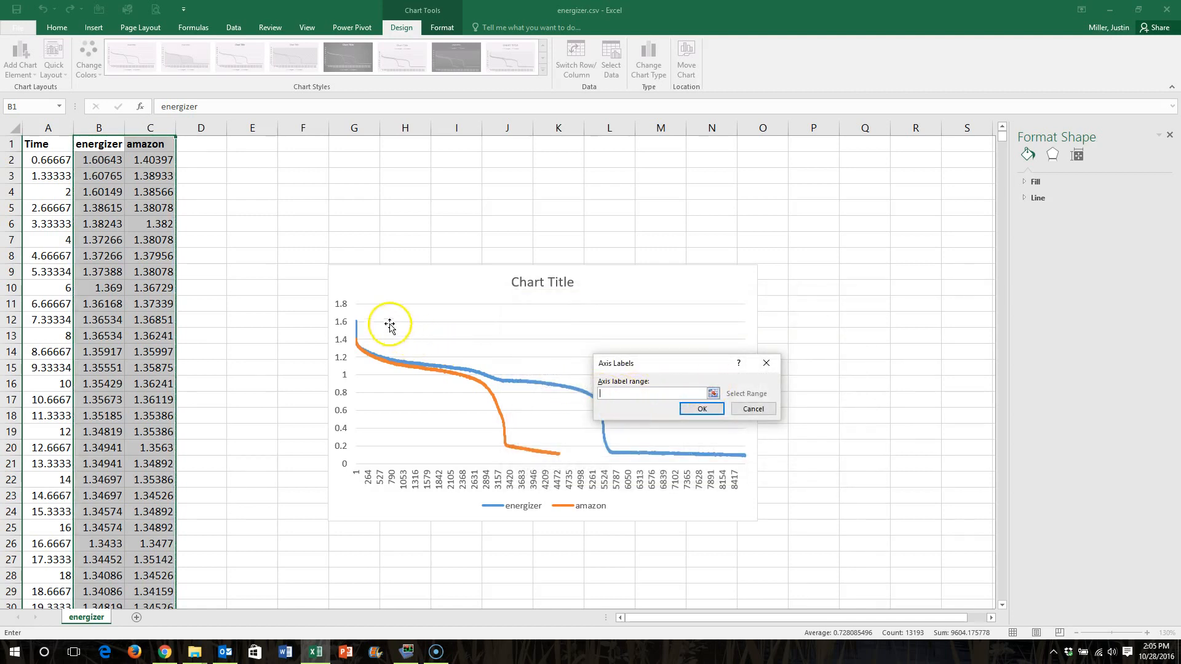
pyautogui.click(49, 127)
pyautogui.click(702, 409)
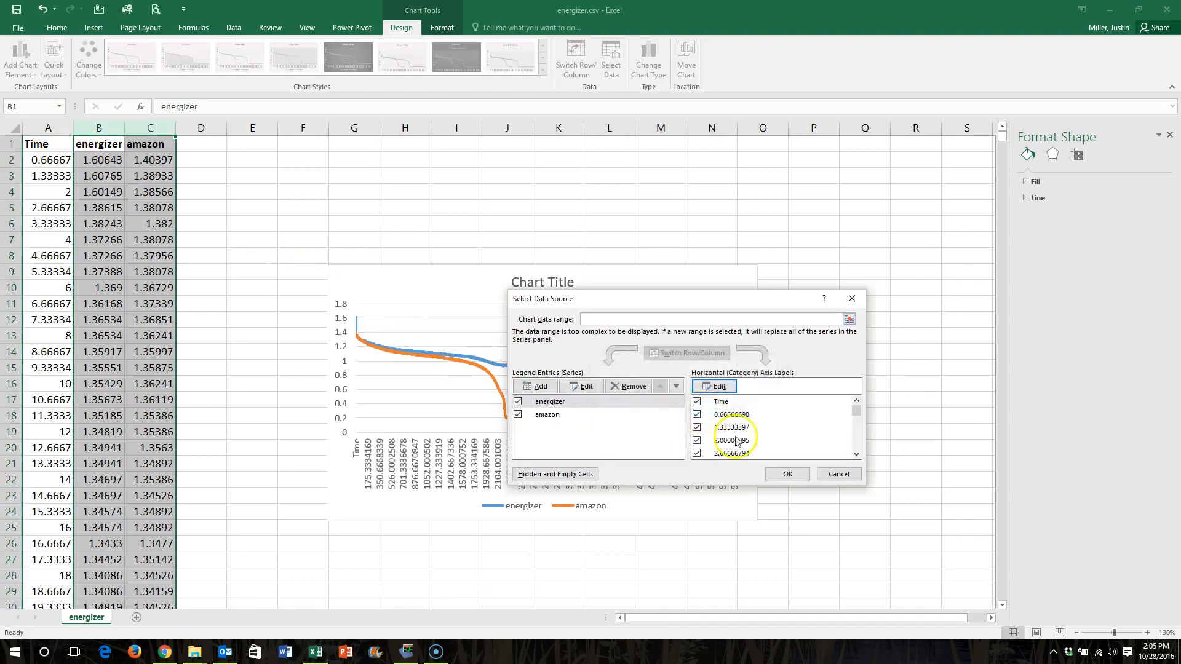
pyautogui.click(787, 474)
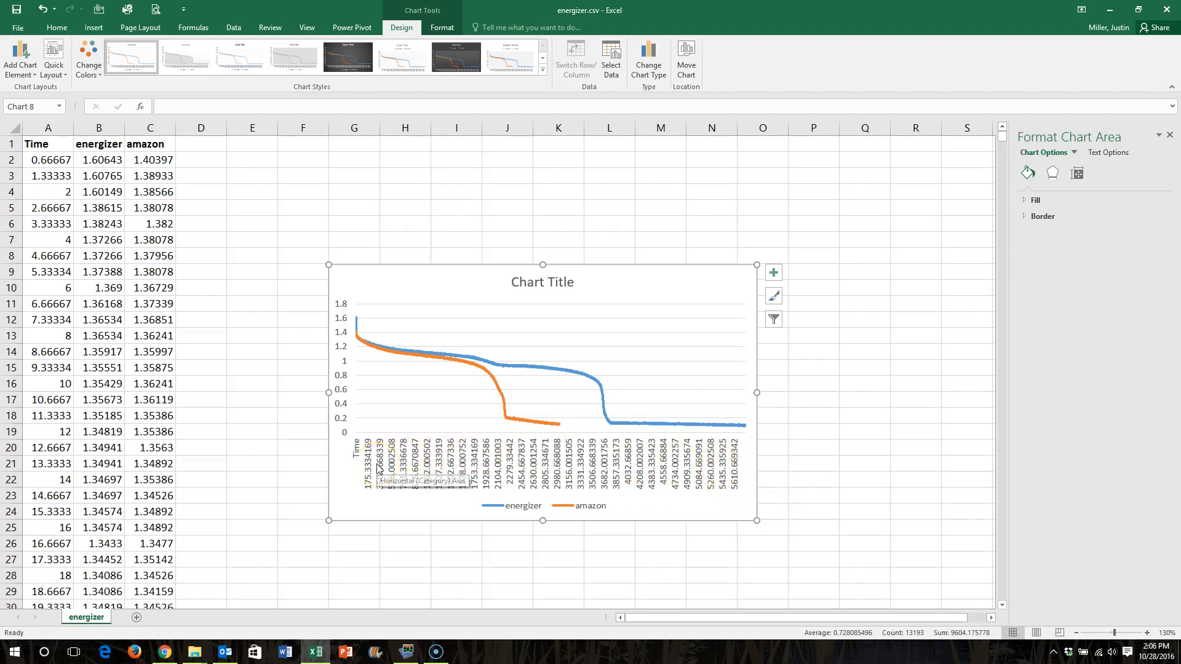
# Insert a blank column before the energizer column and move the Time heading from A1 to B1
pyautogui.click(90, 128)
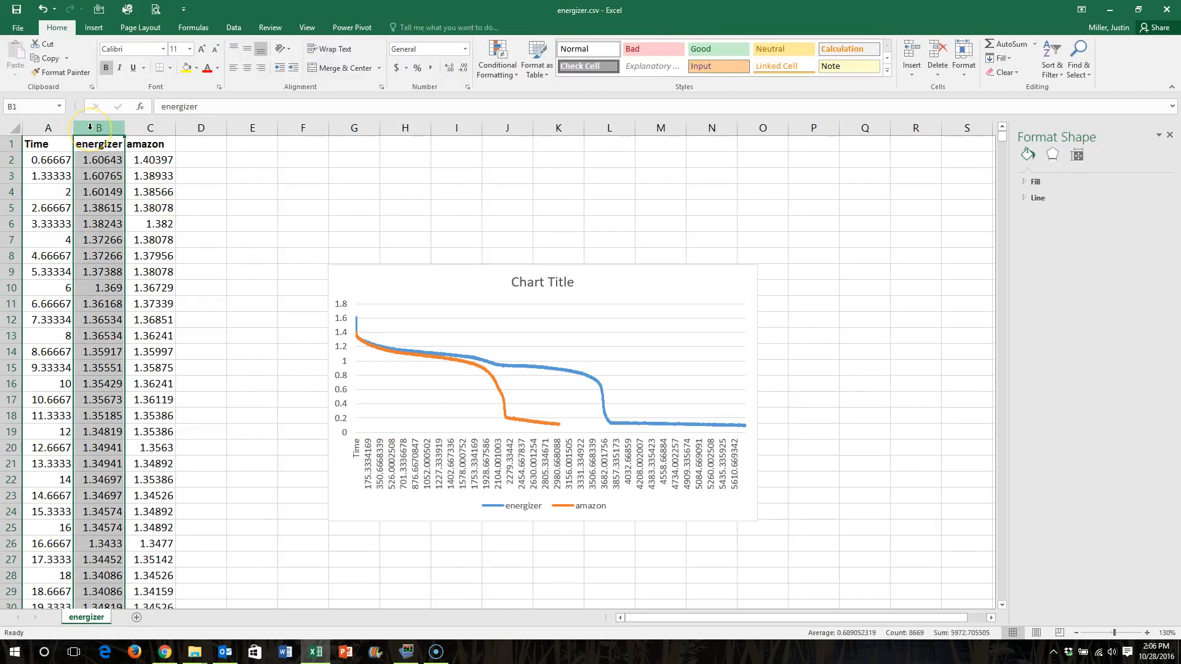
pyautogui.rightClick(90, 127)
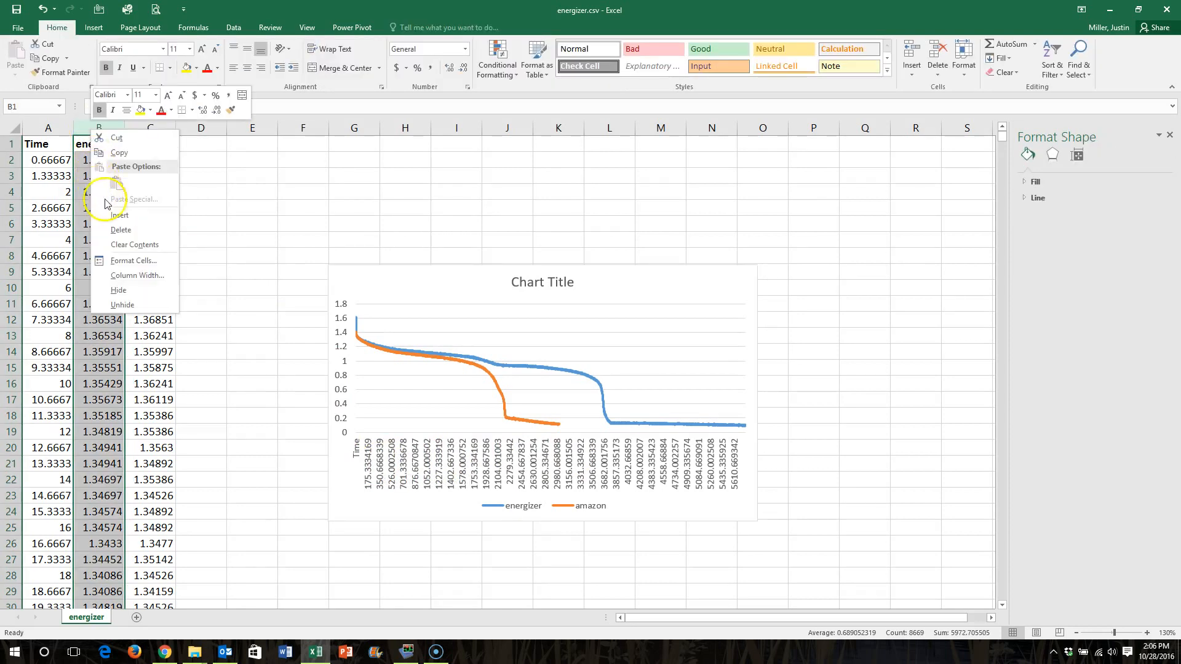
pyautogui.click(120, 215)
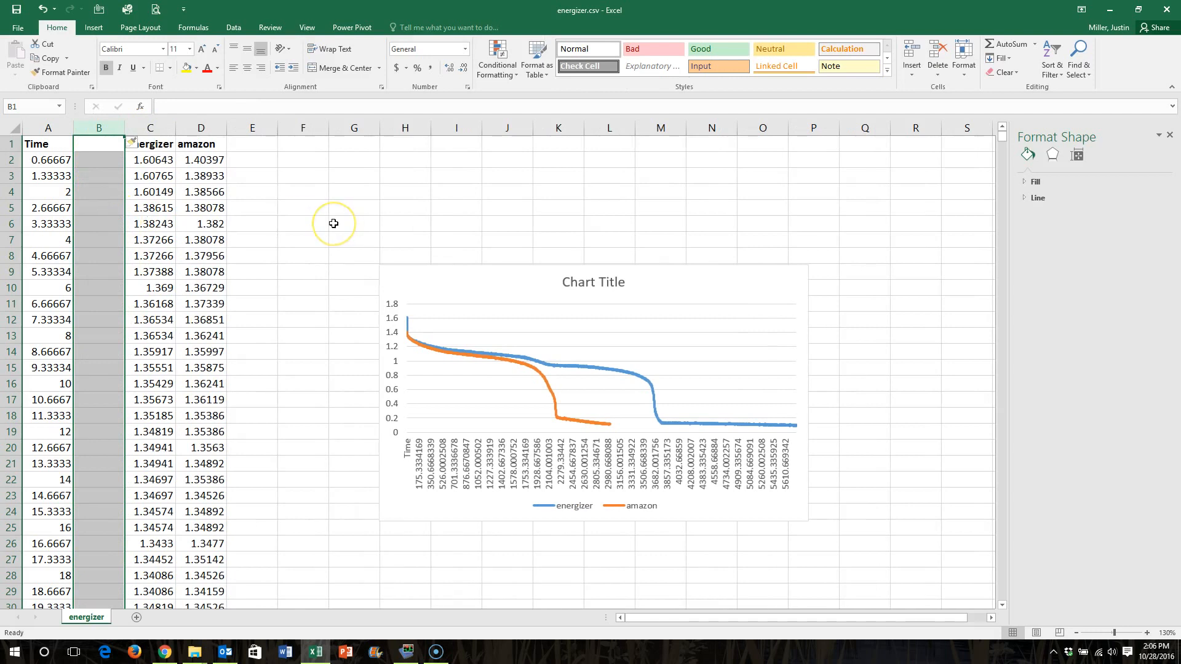
pyautogui.click(104, 148)
pyautogui.click(93, 161)
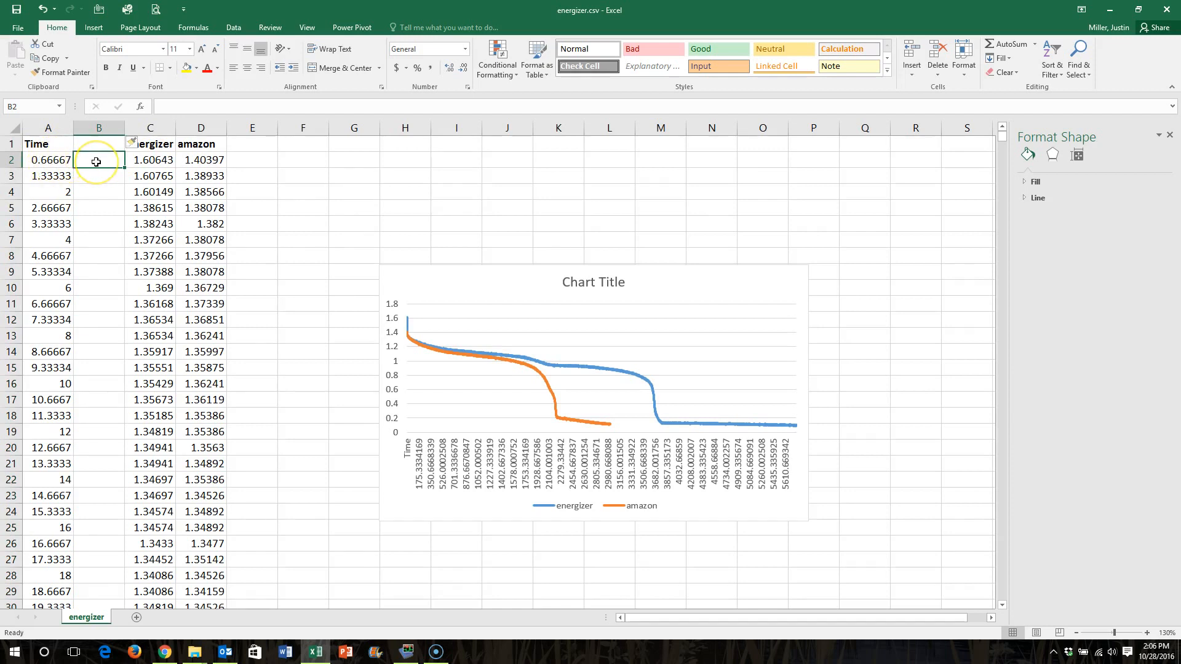
pyautogui.click(54, 139)
pyautogui.moveTo(62, 150); pyautogui.dragTo(112, 151)
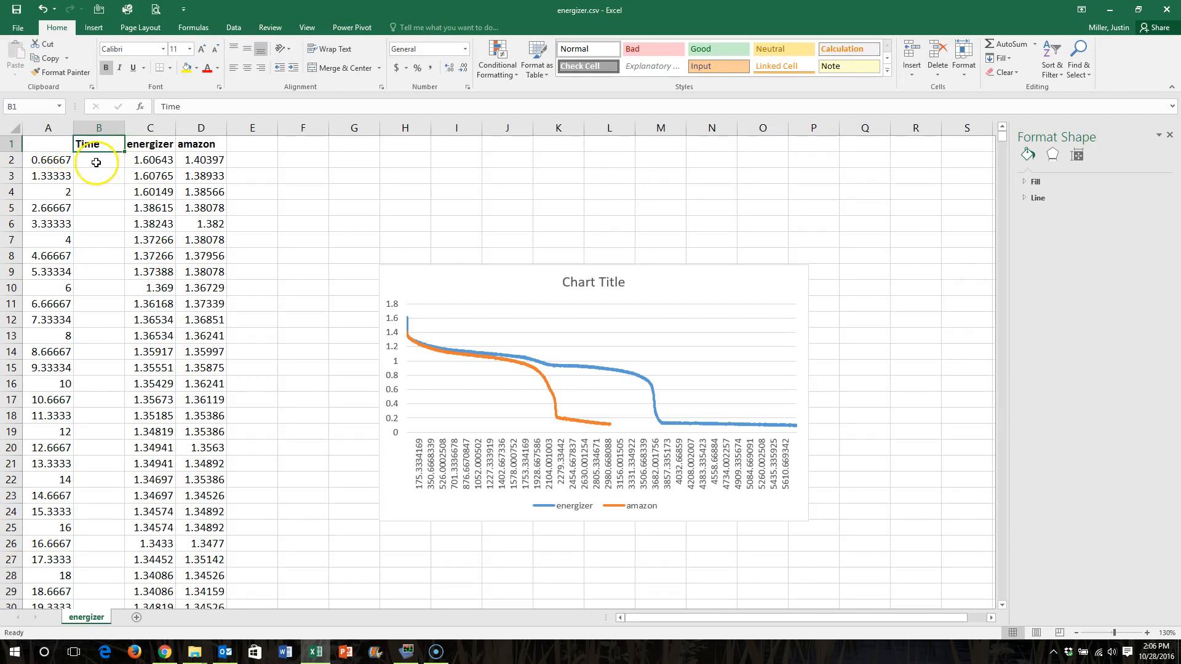
# Enter =A2/60 in B2, show it with one decimal place, and fill it down the Time column alongside the data
pyautogui.click(97, 163)
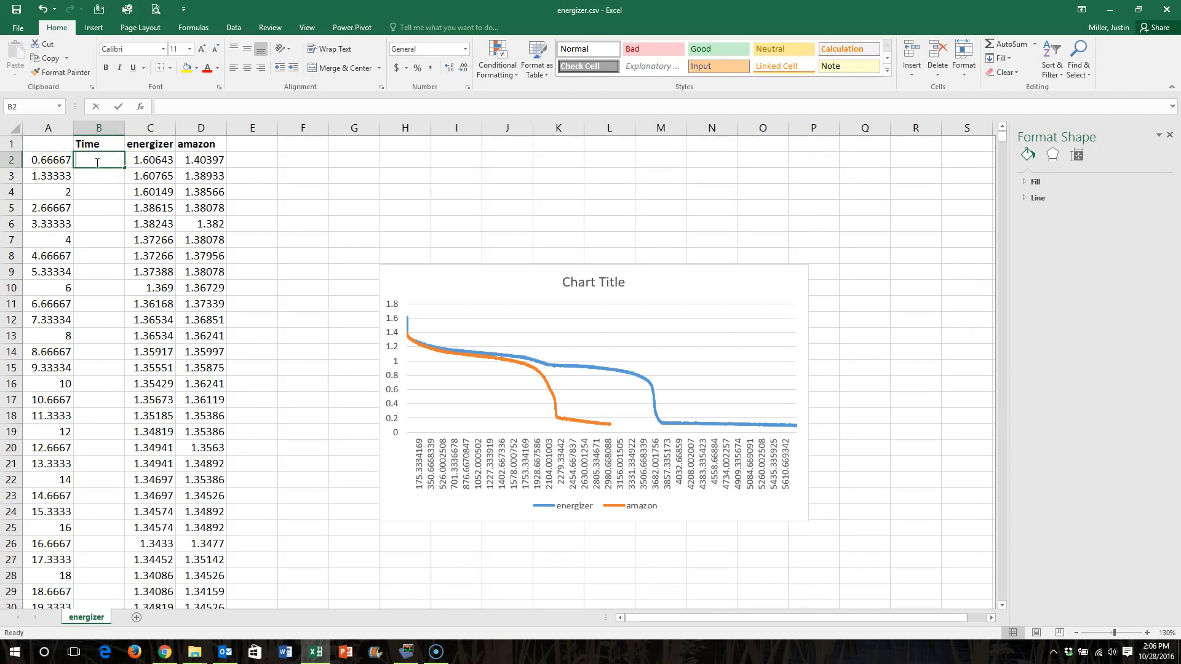
pyautogui.write('=')
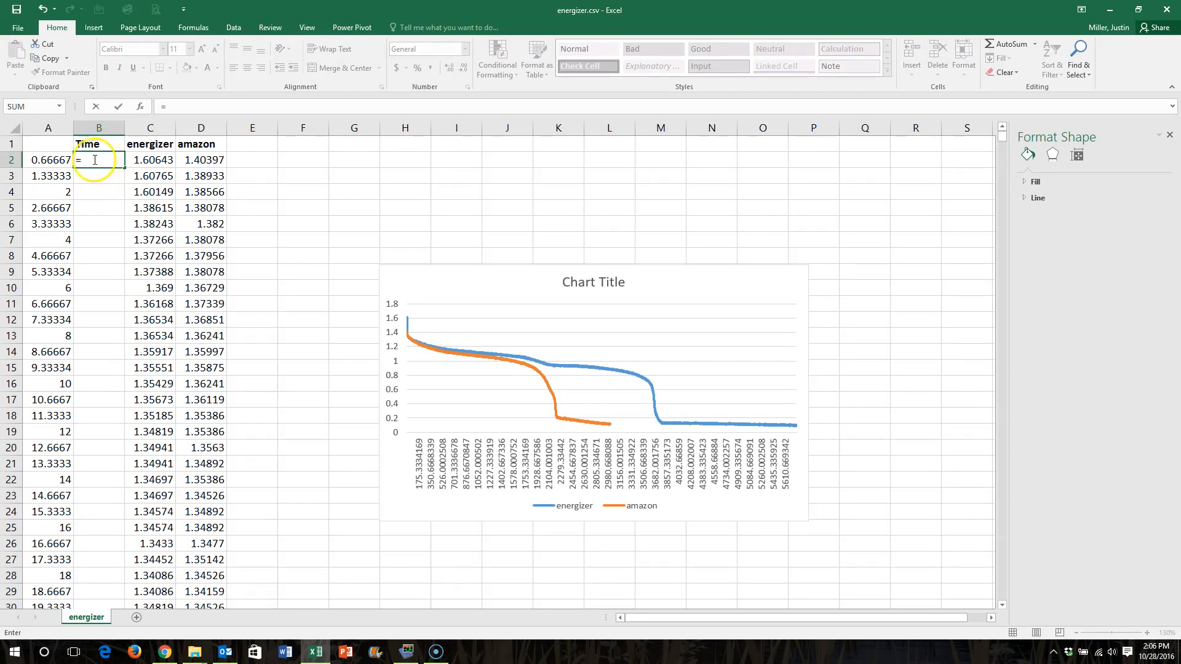
pyautogui.click(55, 160)
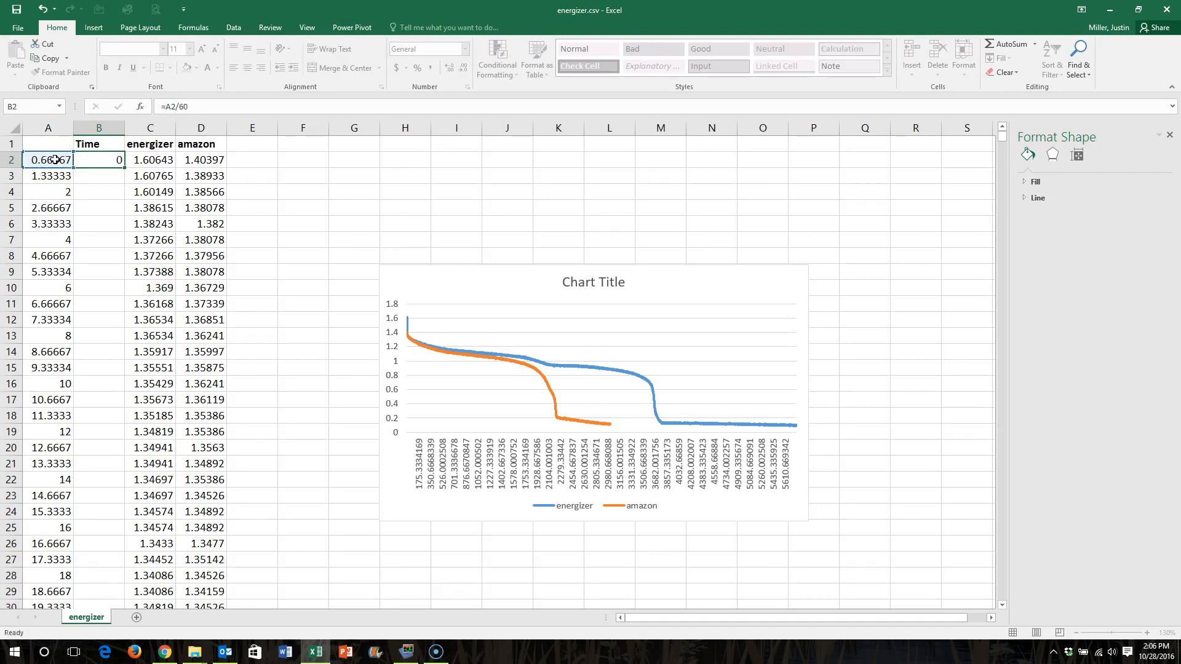
pyautogui.press('Return')
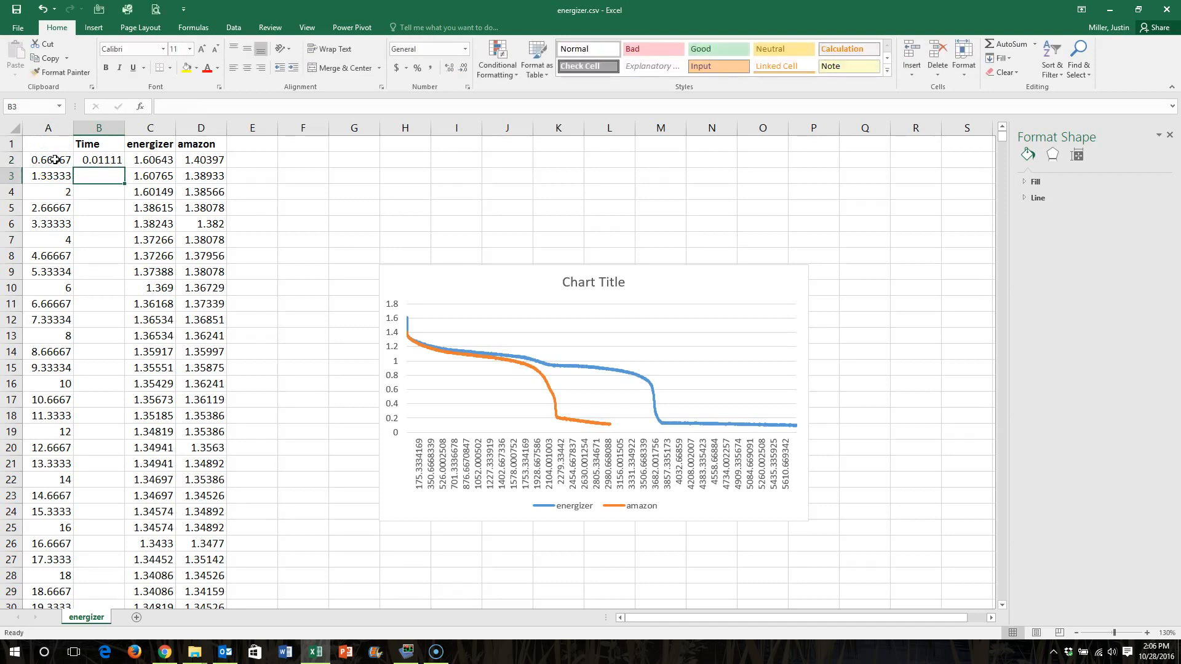
pyautogui.click(109, 160)
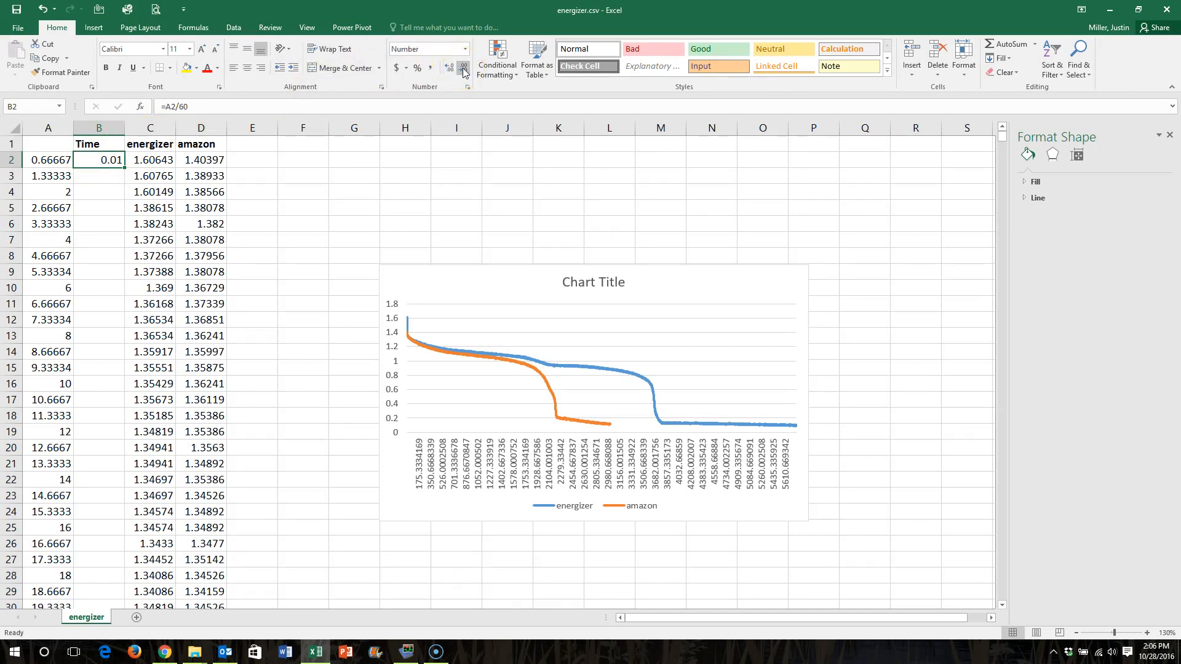
pyautogui.click(120, 163)
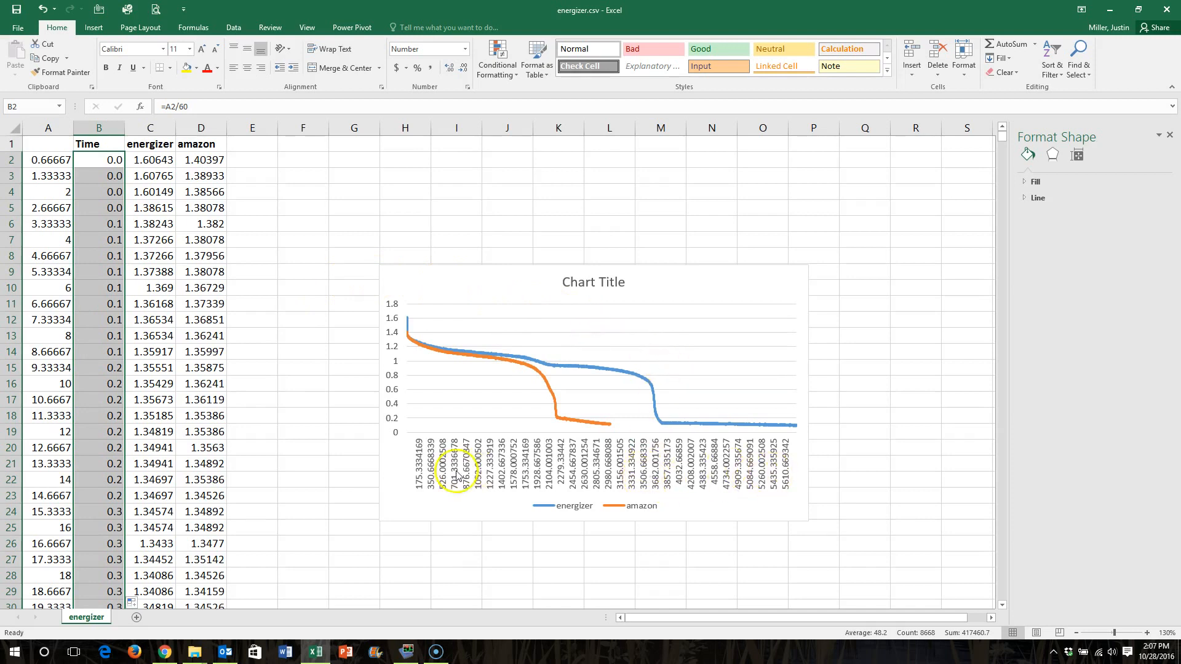
# Change the line chart's horizontal axis label range to the whole converted Time column, =energizer!$B:$B
pyautogui.click(546, 282)
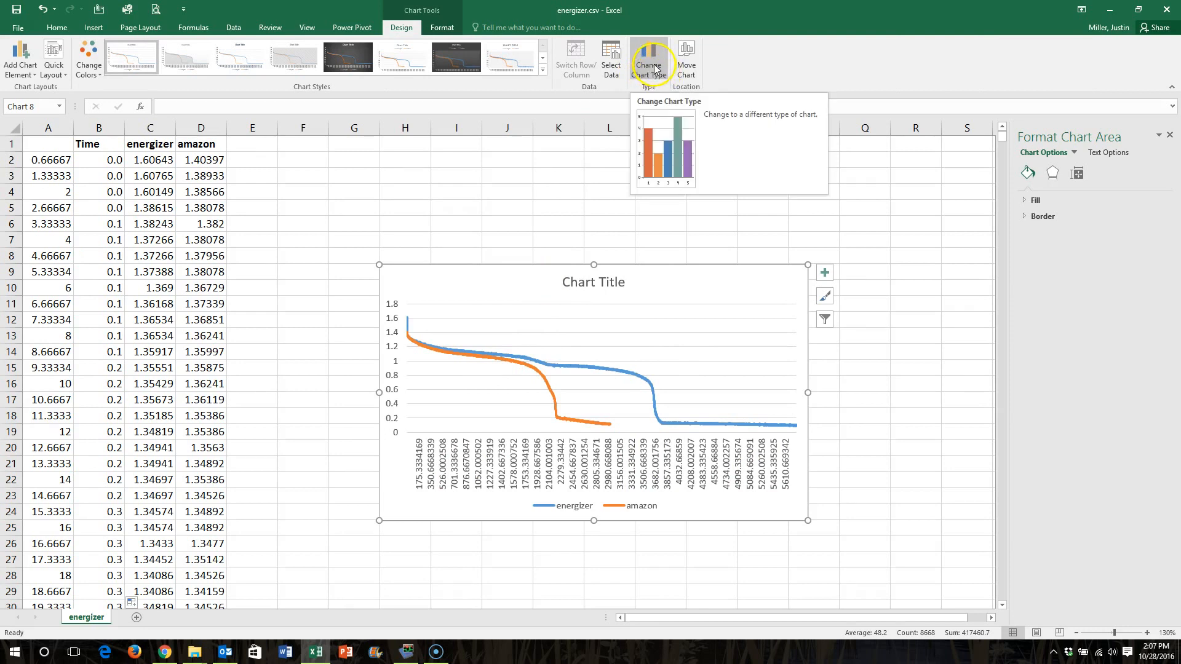
pyautogui.click(612, 67)
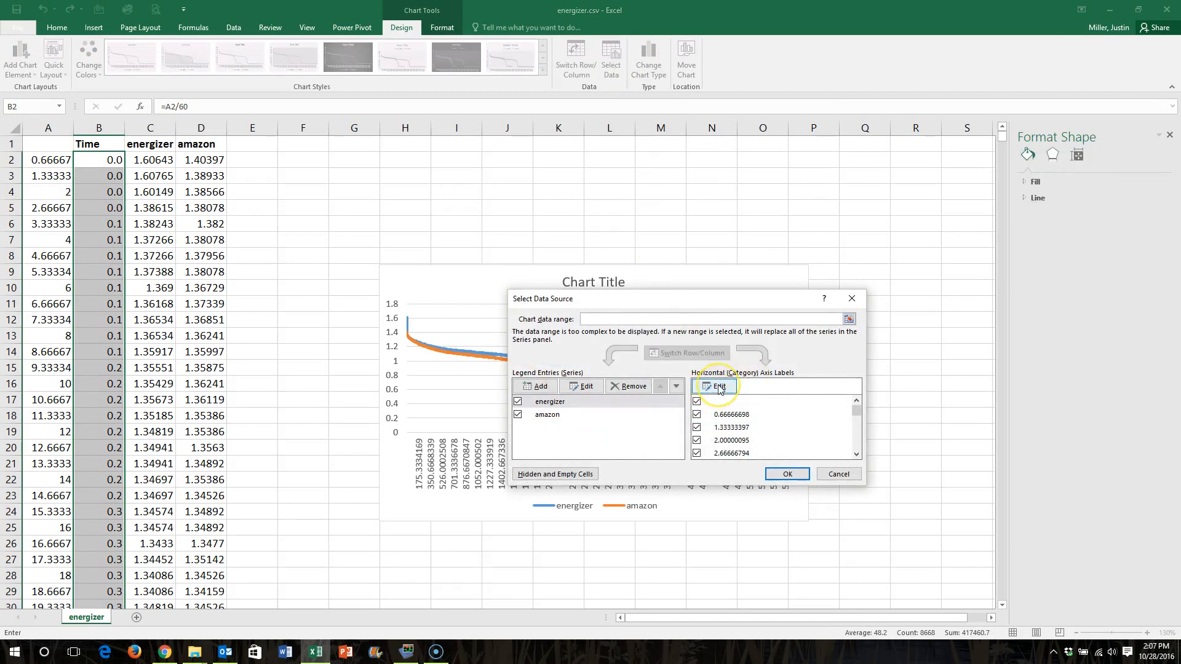
pyautogui.click(718, 387)
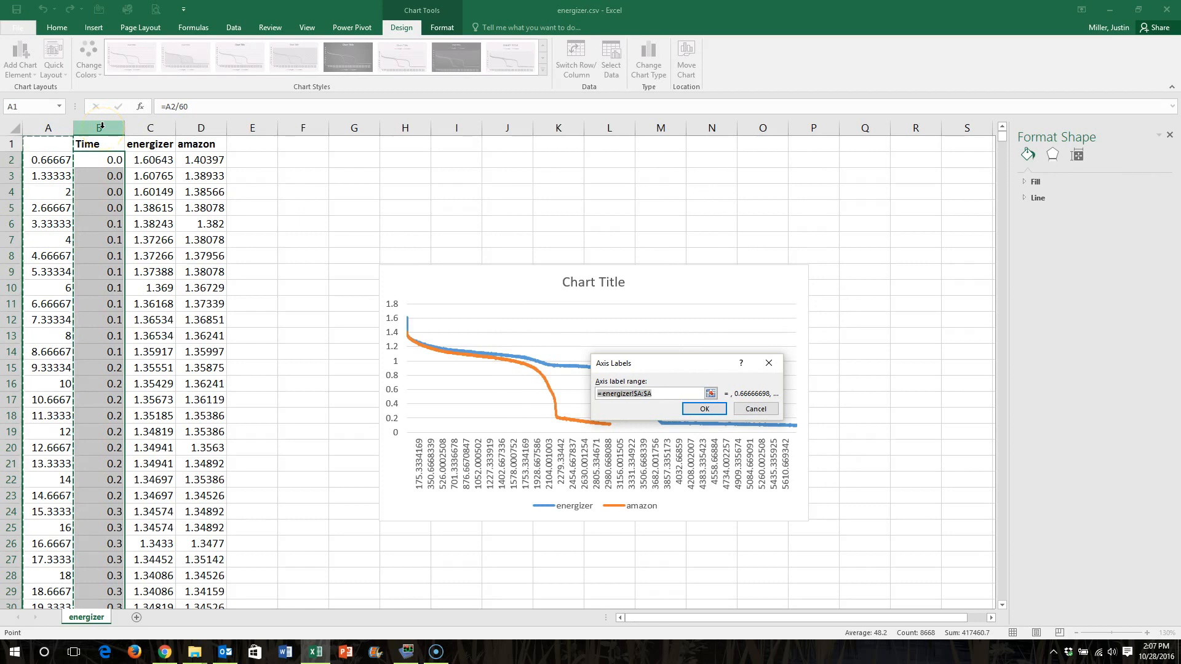
pyautogui.click(100, 127)
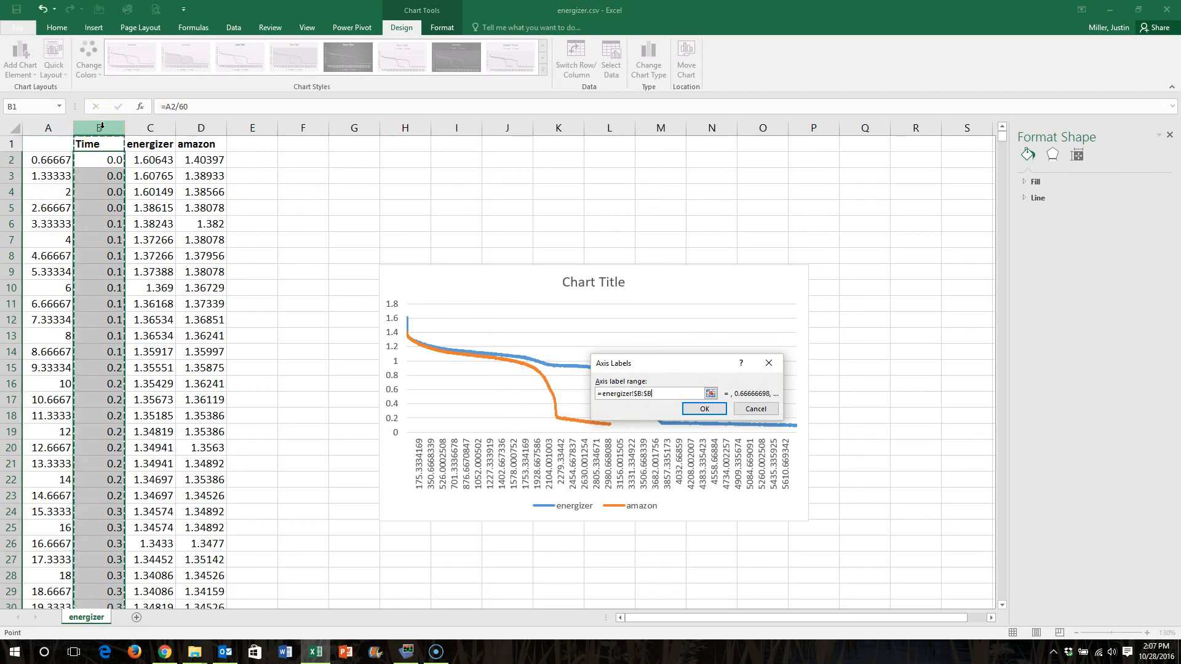
pyautogui.click(703, 409)
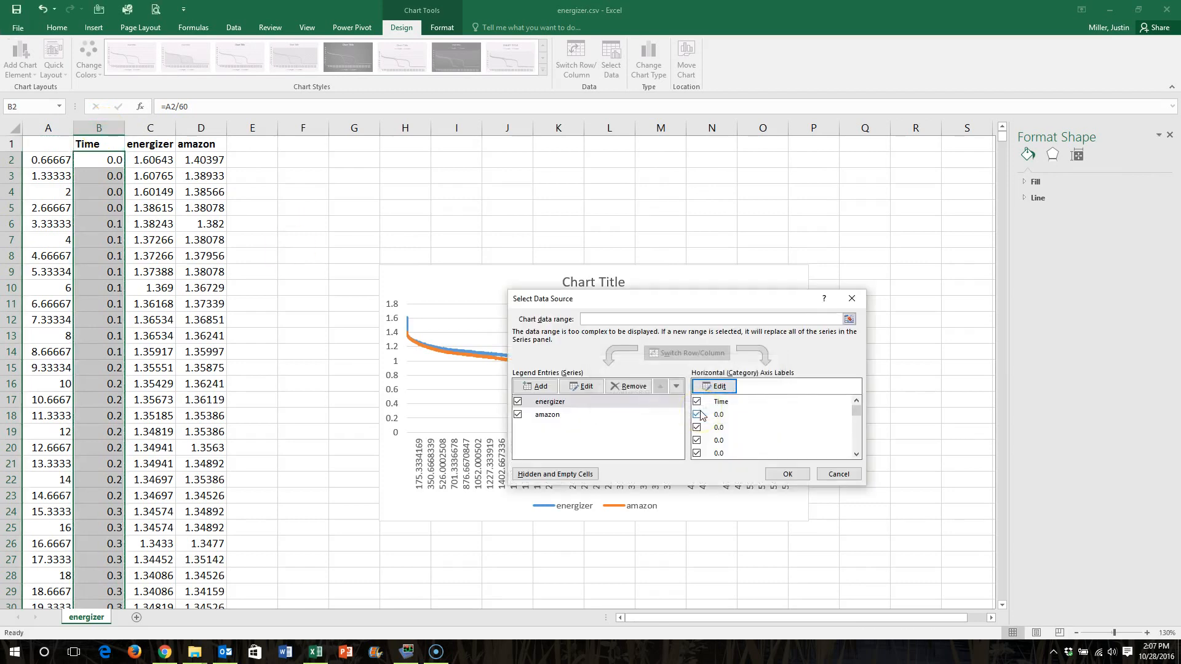
pyautogui.click(787, 475)
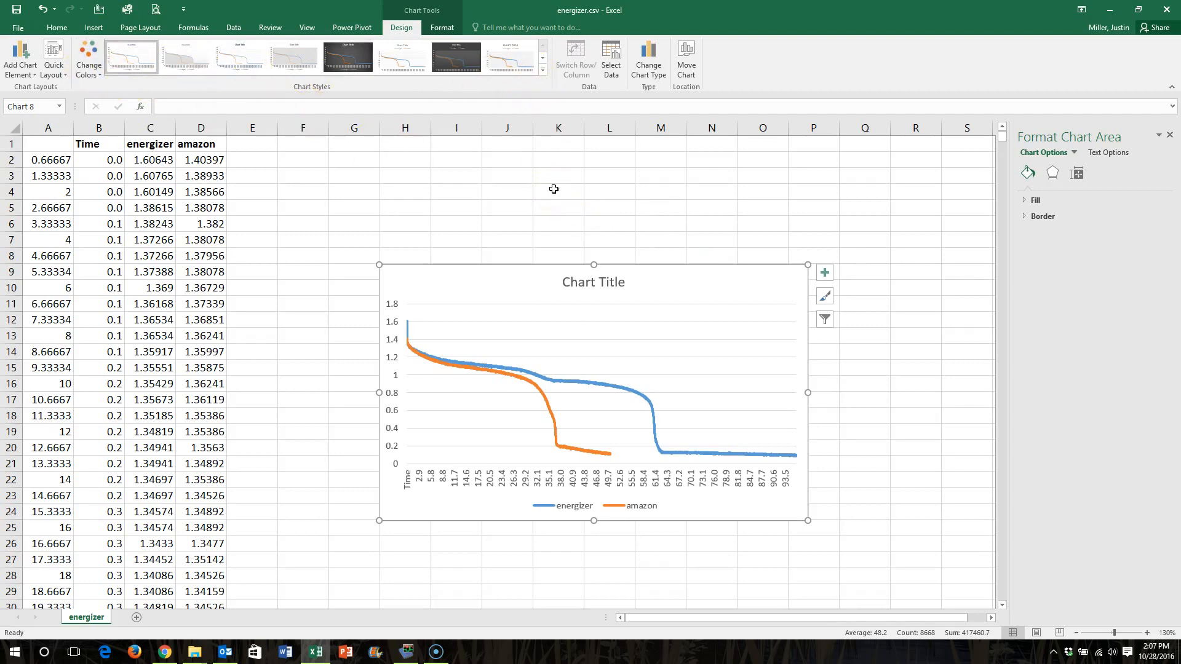
pyautogui.click(285, 181)
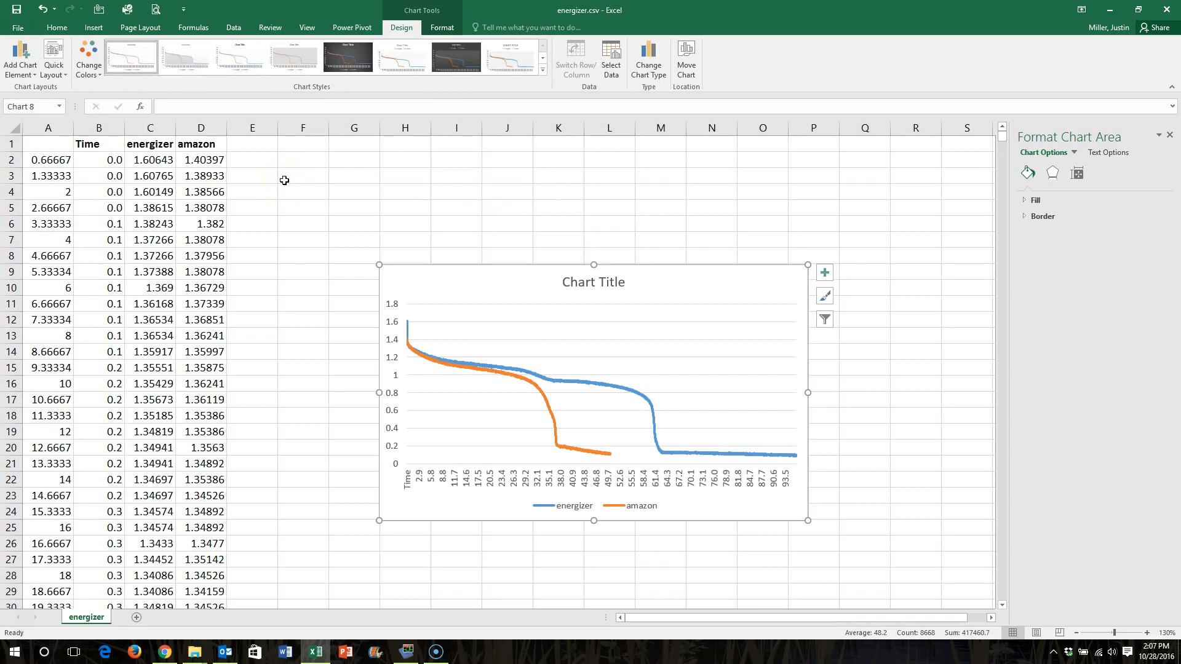